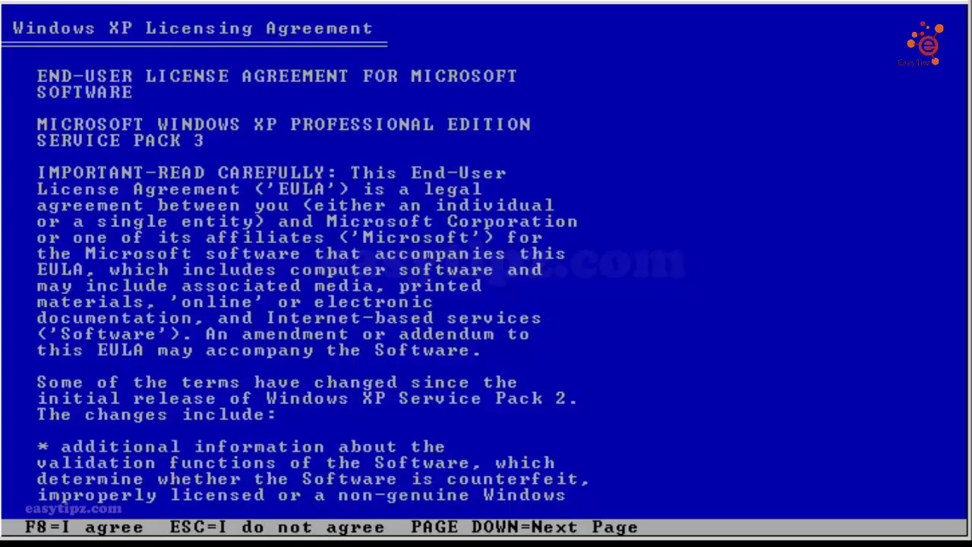
- Accept the EULA and full-format the 6142 MB unpartitioned space as NTFS for installation
{"action": "key", "text": "F8"}
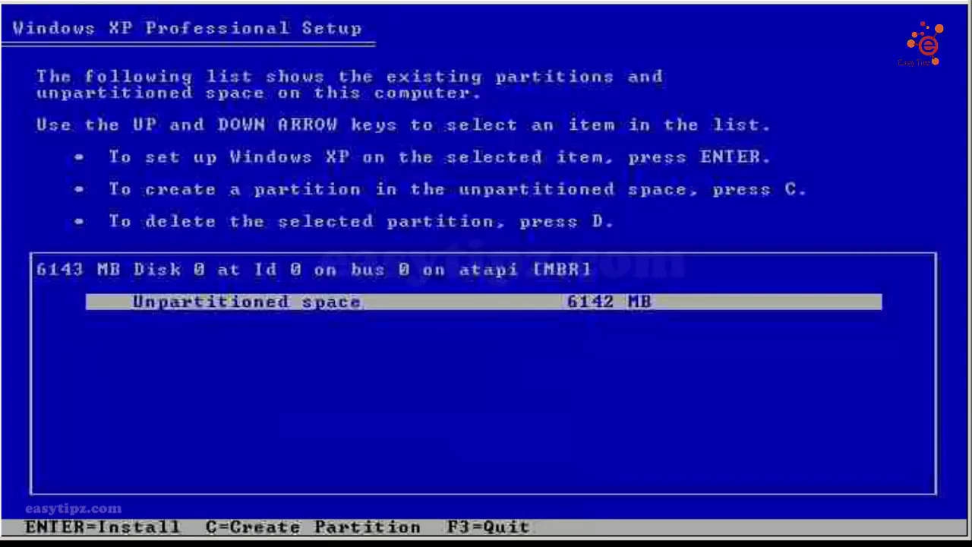
{"action": "key", "text": "Return"}
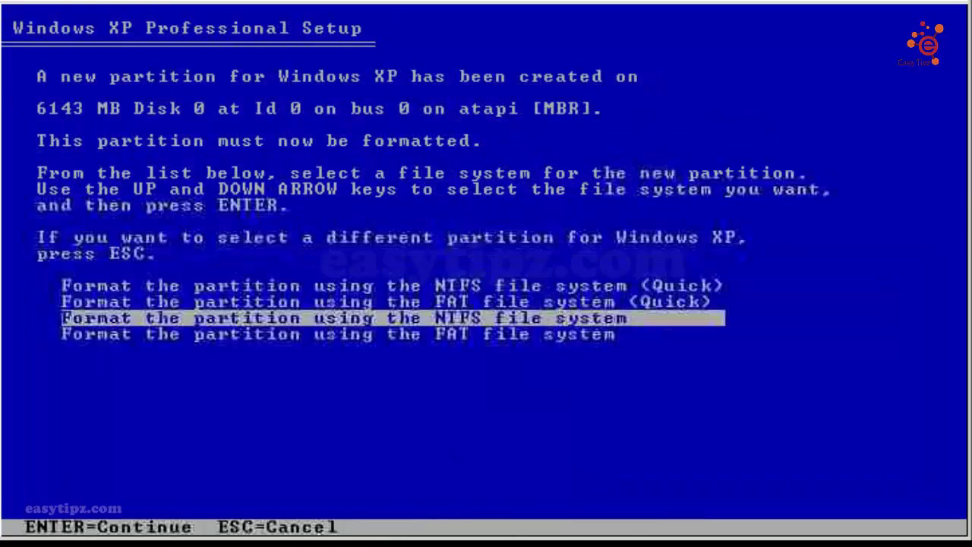
{"action": "key", "text": "Return"}
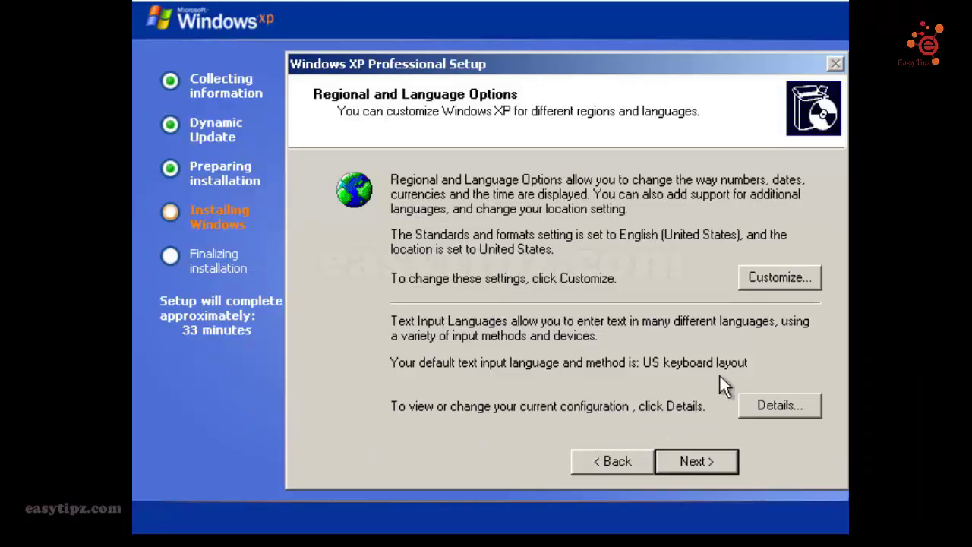
- Enable 'Install files for East Asian languages' under Languages and acknowledge the 230 MB notice
{"action": "left_click", "coordinate": [785, 268]}
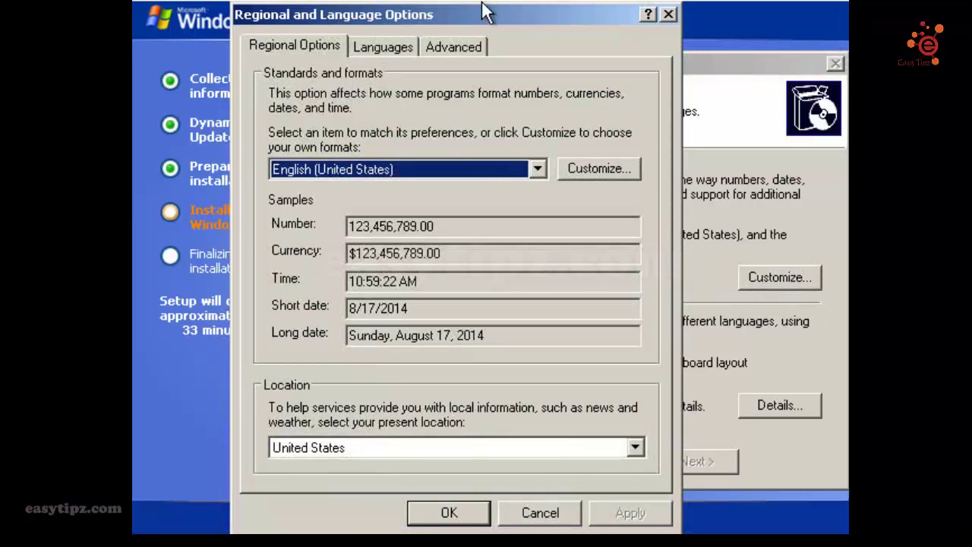
{"action": "left_click", "coordinate": [405, 50]}
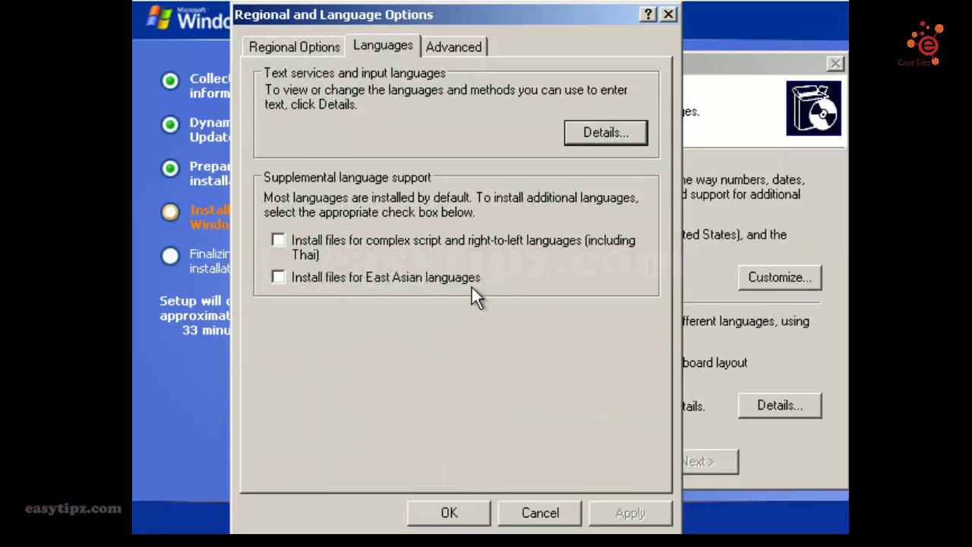
{"action": "left_click", "coordinate": [278, 278]}
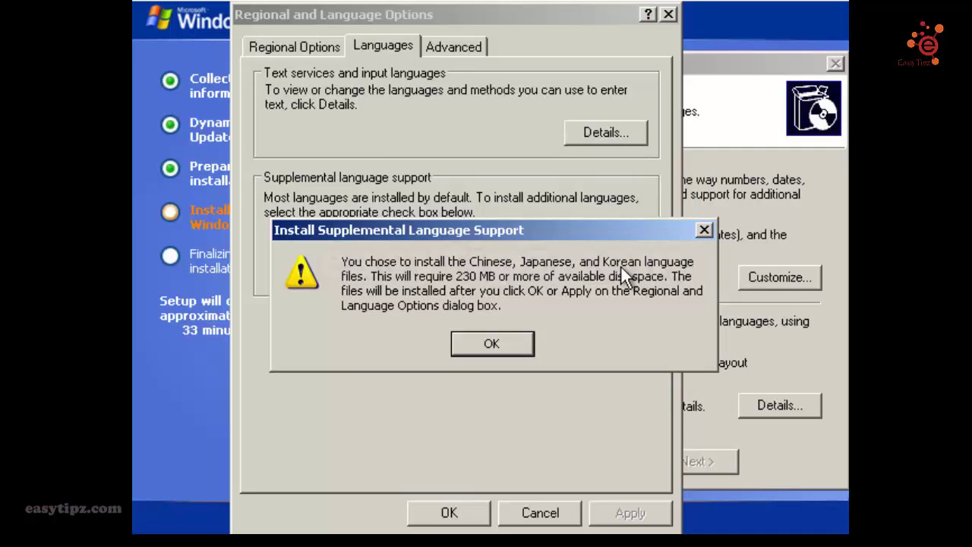
{"action": "left_click", "coordinate": [494, 344]}
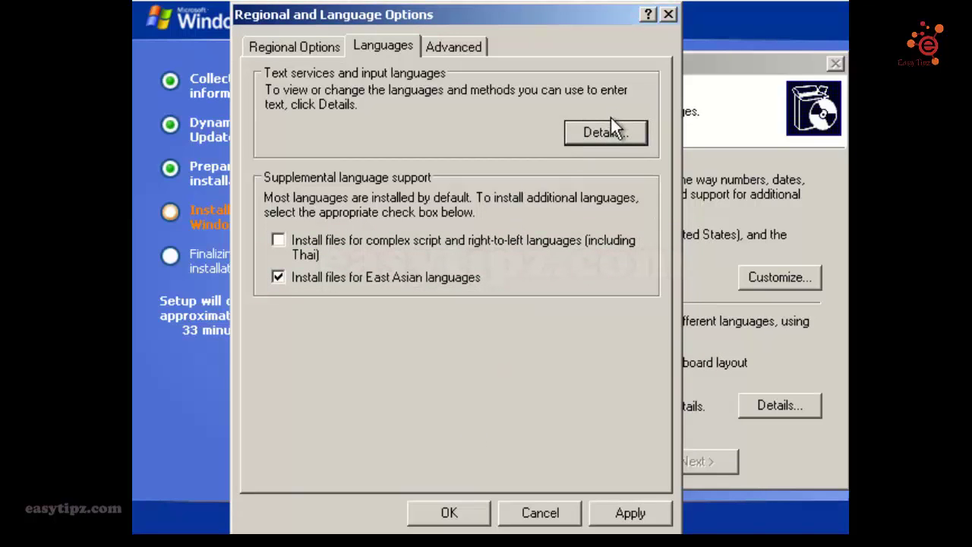
- Tick 'Turn off advanced text services' in Text Services details and apply both dialogs
{"action": "left_click", "coordinate": [609, 138]}
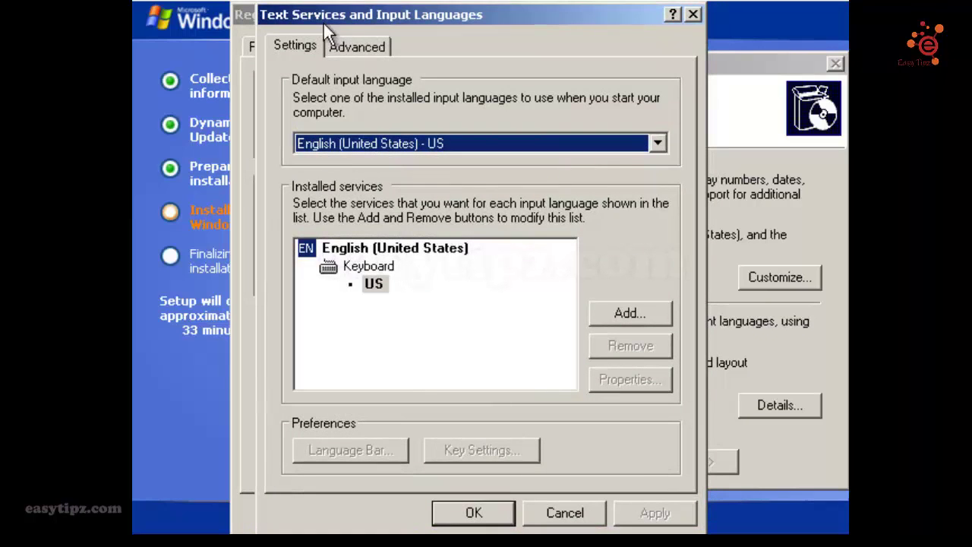
{"action": "left_click", "coordinate": [350, 54]}
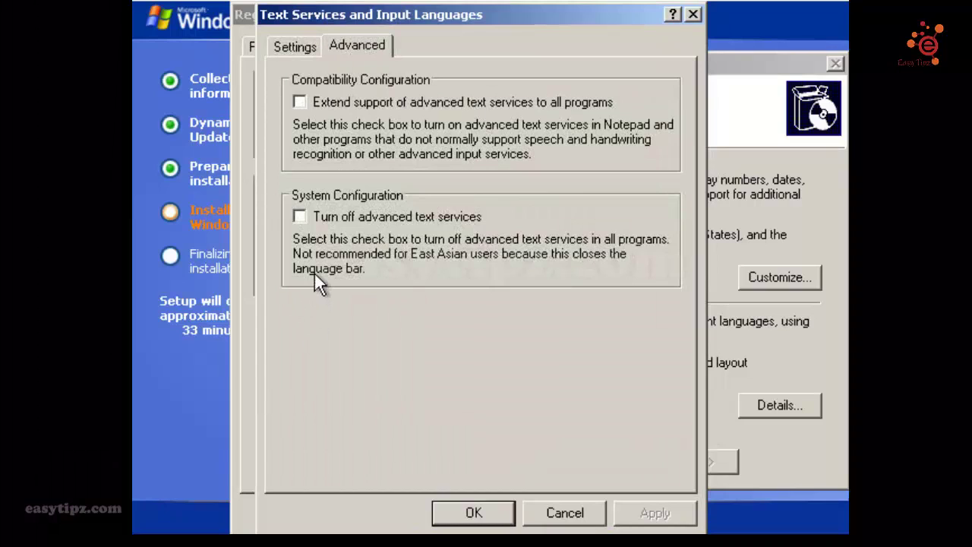
{"action": "left_click", "coordinate": [300, 217]}
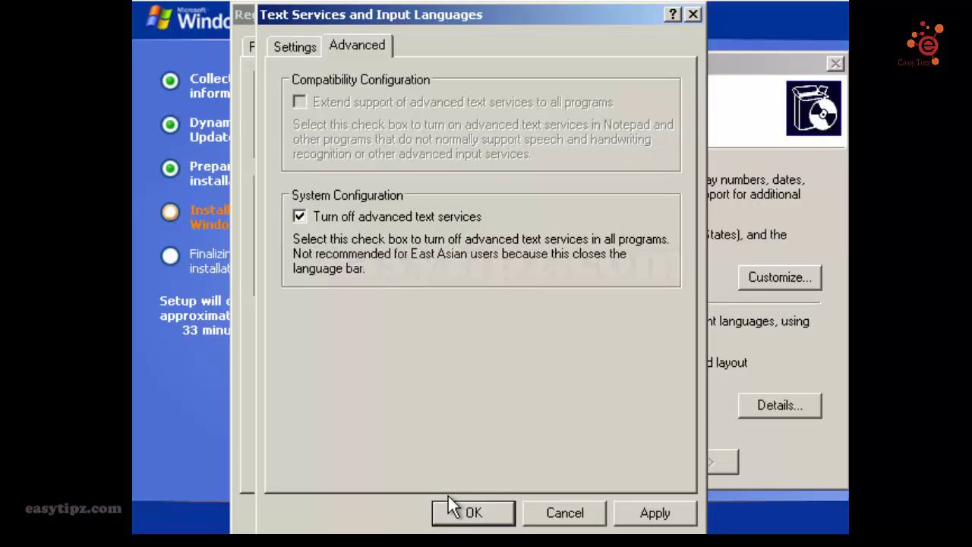
{"action": "left_click", "coordinate": [470, 514]}
{"action": "left_click", "coordinate": [453, 512]}
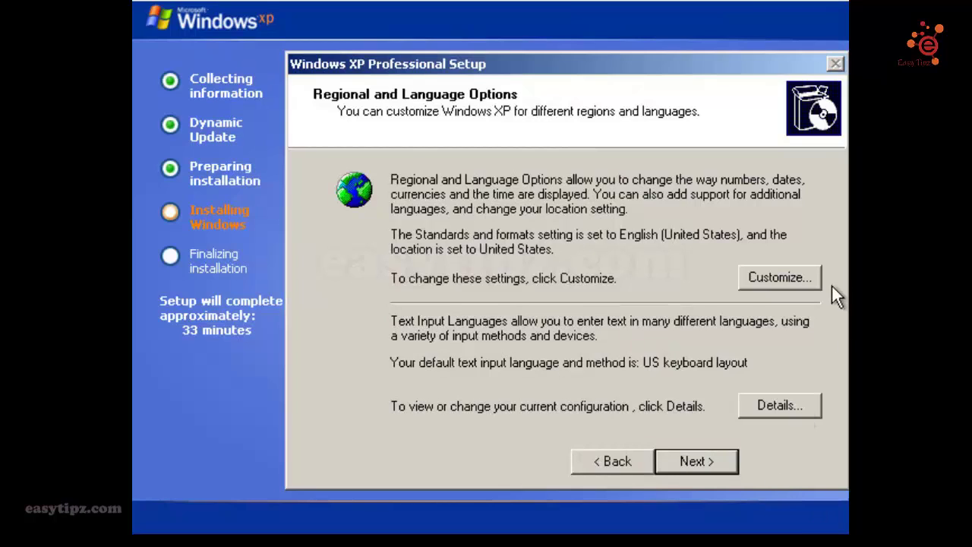
- On the Personalize Your Software page, enter a placeholder name and organization 'Your company'
{"action": "left_click", "coordinate": [708, 469]}
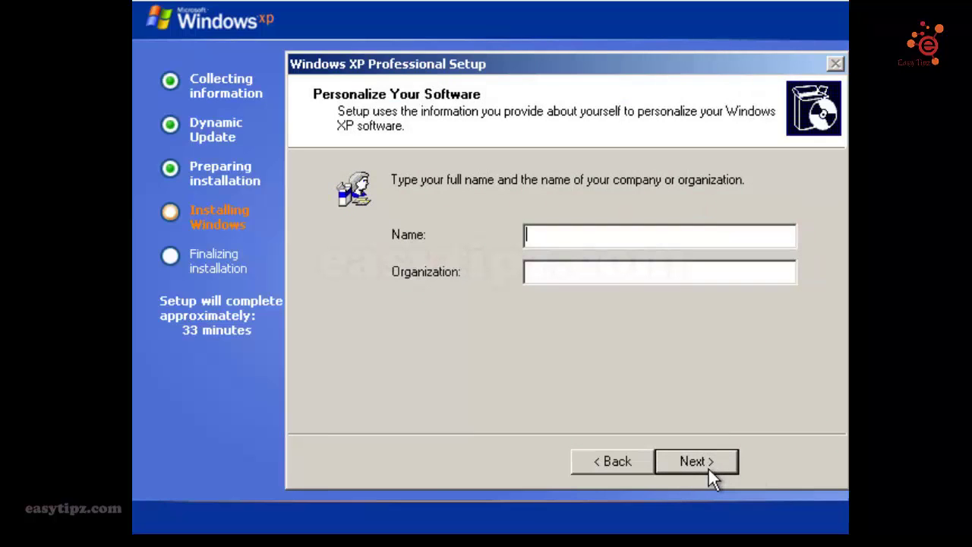
{"action": "type", "text": "Your Name"}
{"action": "key", "text": "Tab"}
{"action": "type", "text": "Your com"}
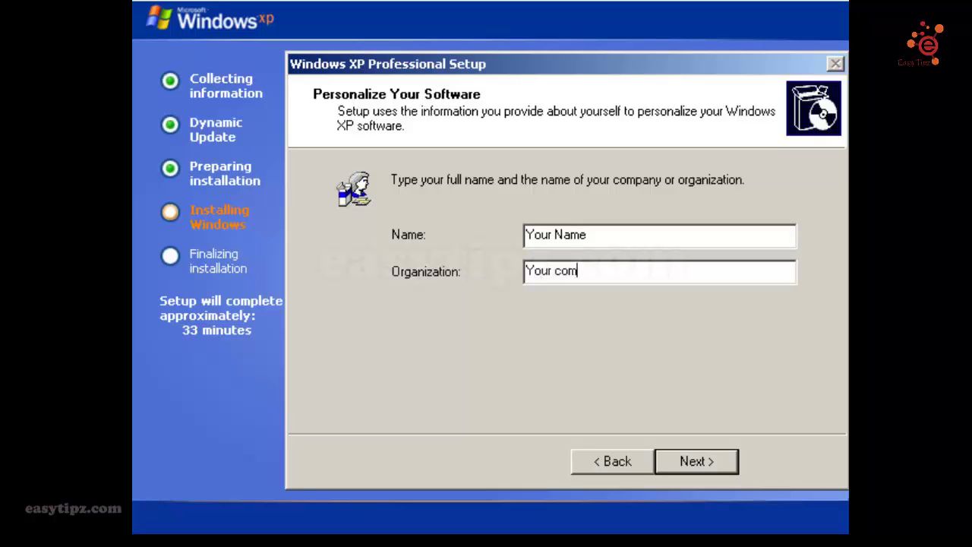
{"action": "type", "text": "paney"}
{"action": "key", "text": "BackSpace"}
{"action": "key", "text": "BackSpace"}
{"action": "type", "text": "yy"}
{"action": "key", "text": "BackSpace"}
- Replace the owner's name, set the organization to SCT, and continue
{"action": "left_click", "coordinate": [626, 234]}
{"action": "type", "text": "D"}
{"action": "key", "text": "shift+Home"}
{"action": "type", "text": "D"}
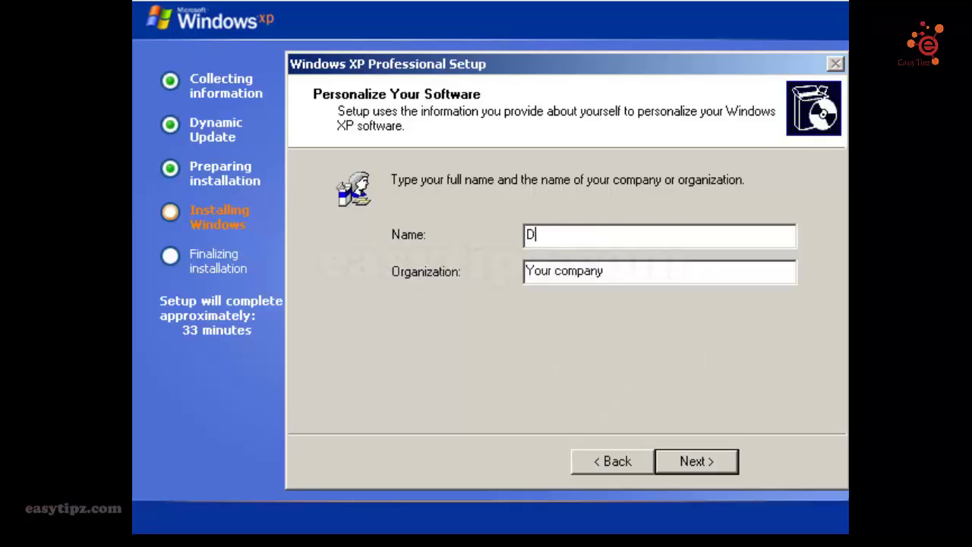
{"action": "type", "text": "CTSV"}
{"action": "key", "text": "Tab"}
{"action": "type", "text": "SCT"}
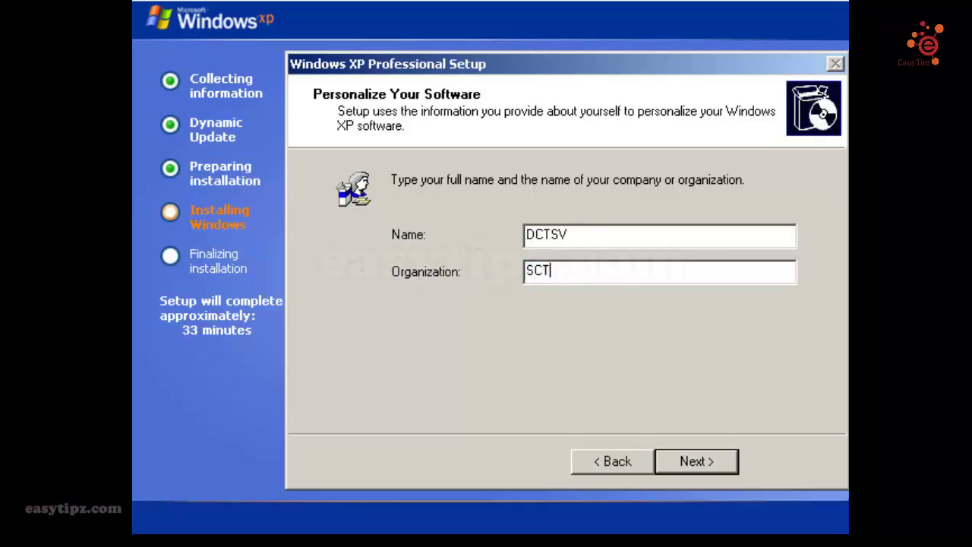
{"action": "key", "text": "Tab"}
{"action": "key", "text": "Return"}
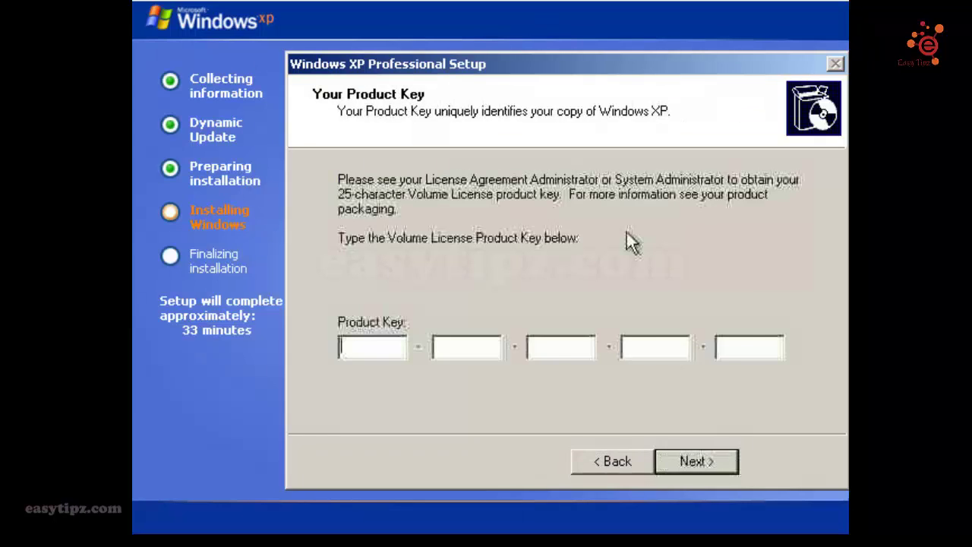
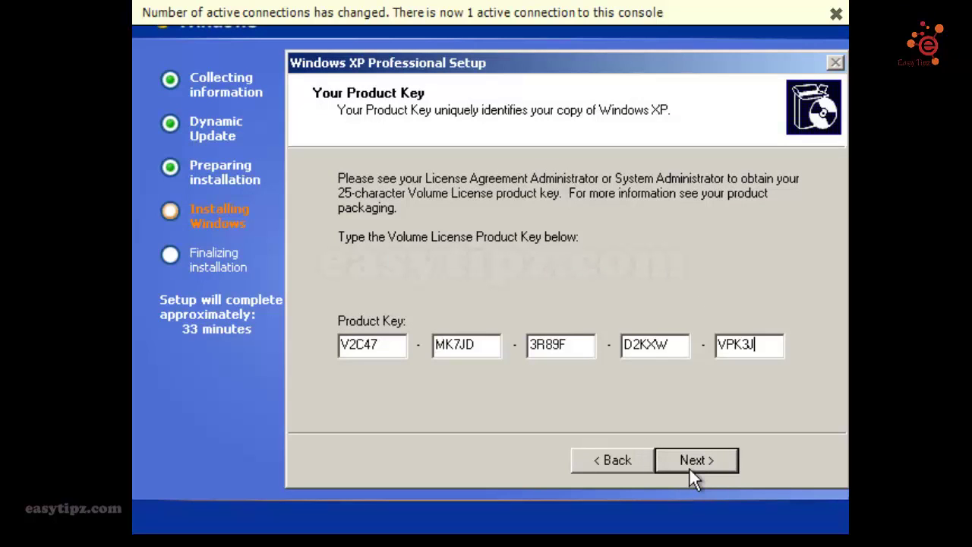
- Enter the product key and set the computer name to YourComputerName
{"action": "left_click", "coordinate": [689, 455]}
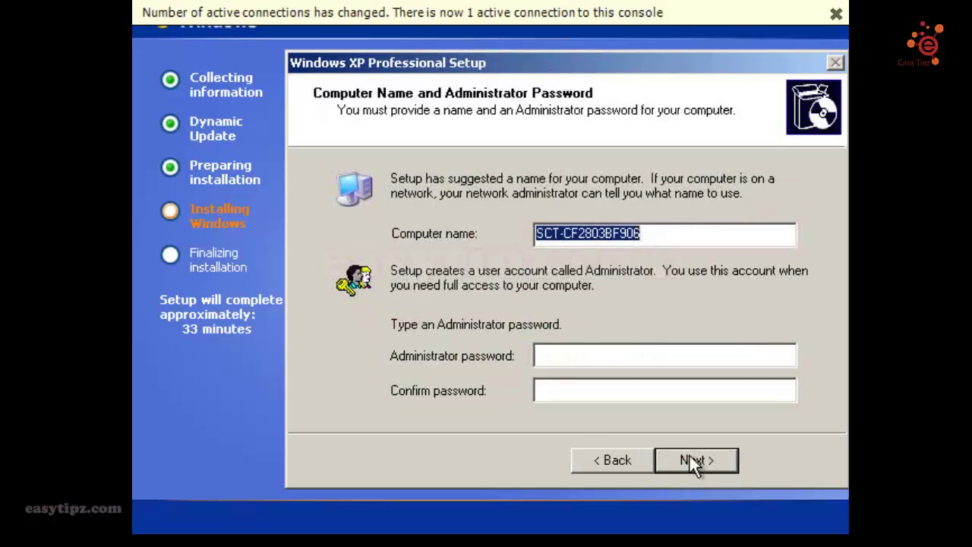
{"action": "type", "text": "You"}
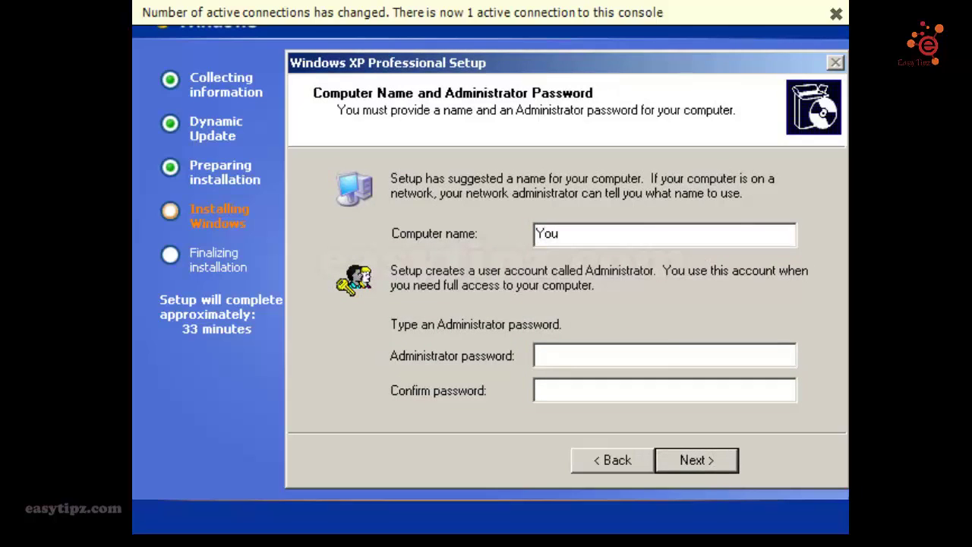
{"action": "type", "text": "rComputerName"}
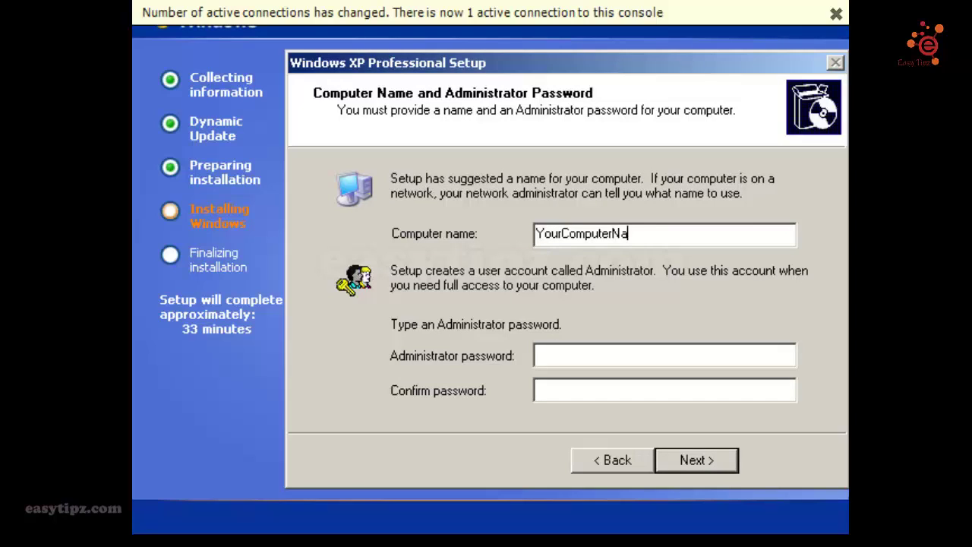
{"action": "left_click", "coordinate": [536, 354]}
- Type and confirm the Administrator password, accepting the shortened computer name
{"action": "type", "text": "********"}
{"action": "key", "text": "Tab"}
{"action": "type", "text": "********"}
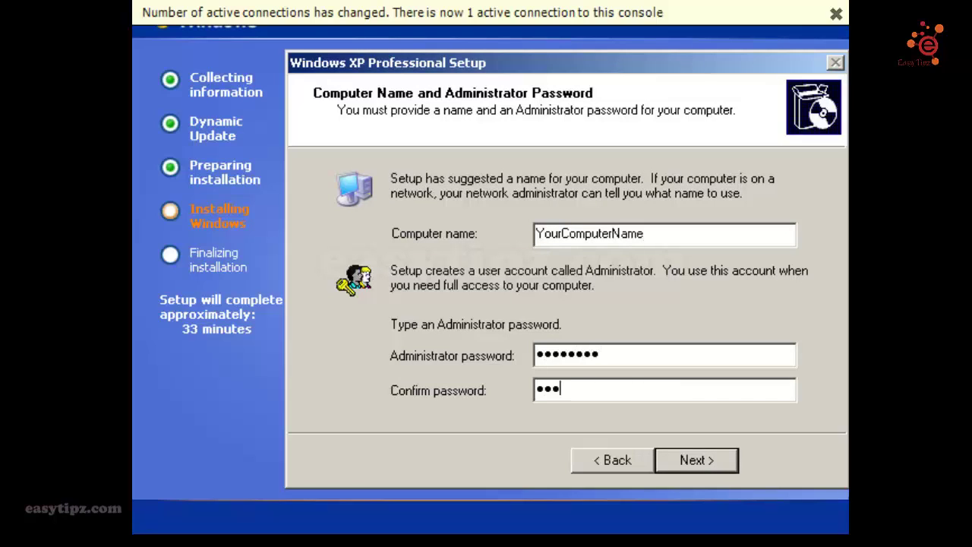
{"action": "key", "text": "Tab"}
{"action": "key", "text": "Tab"}
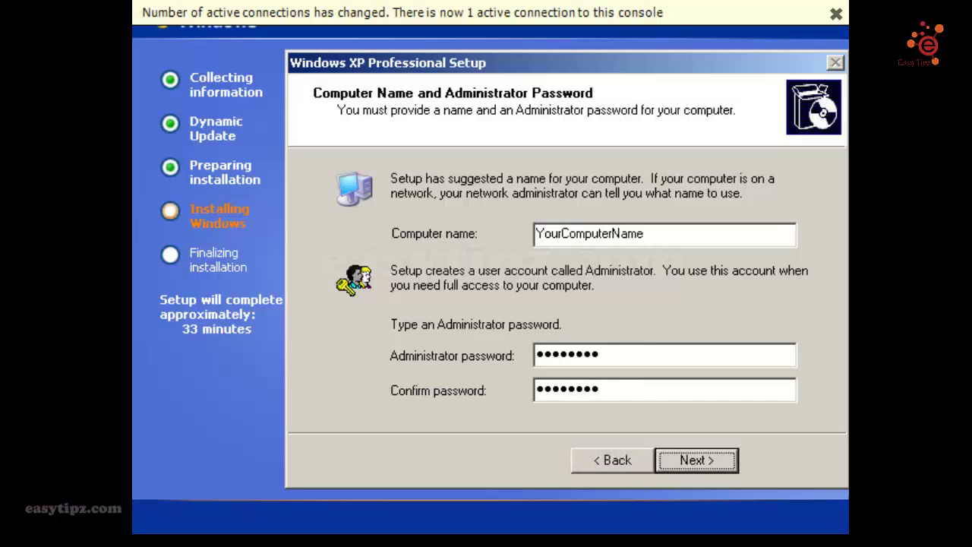
{"action": "left_click", "coordinate": [692, 460]}
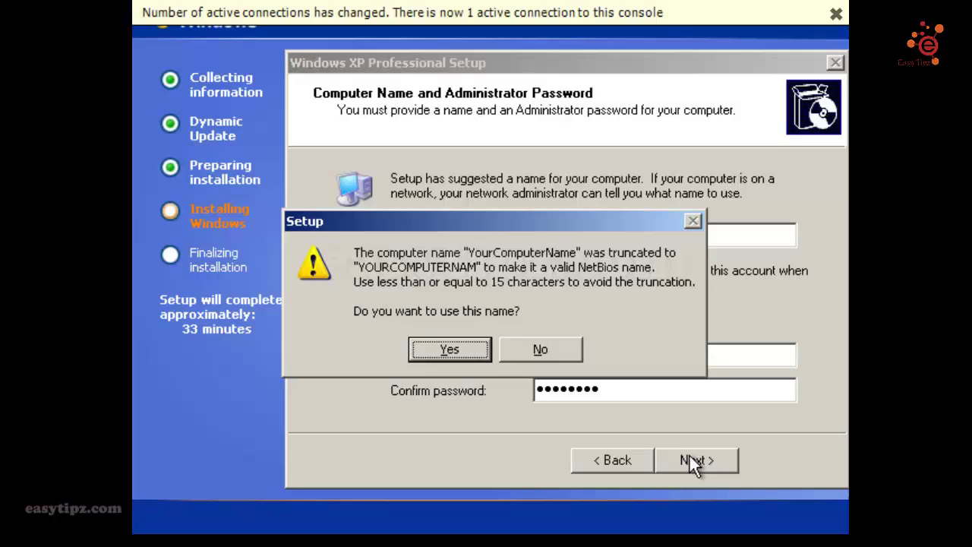
{"action": "key", "text": "Return"}
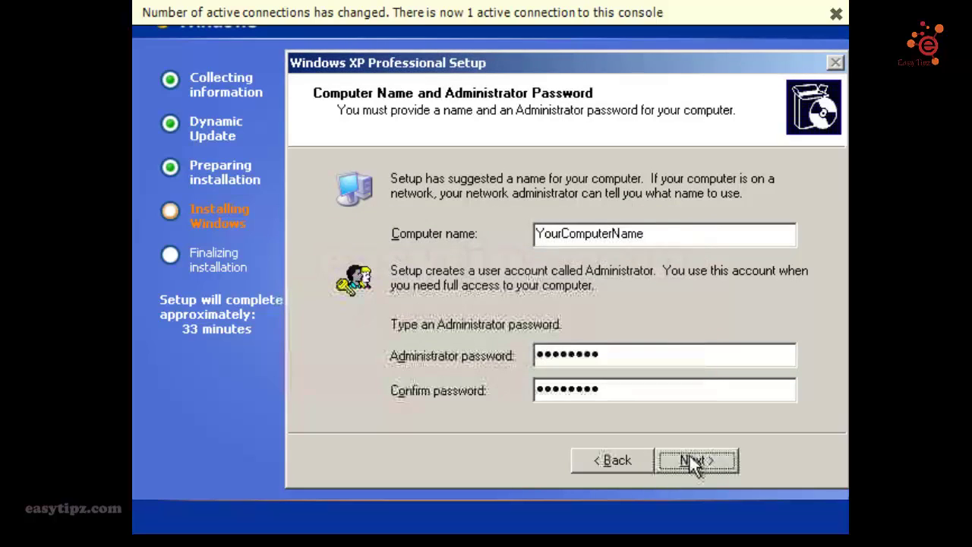
{"action": "left_click", "coordinate": [693, 461]}
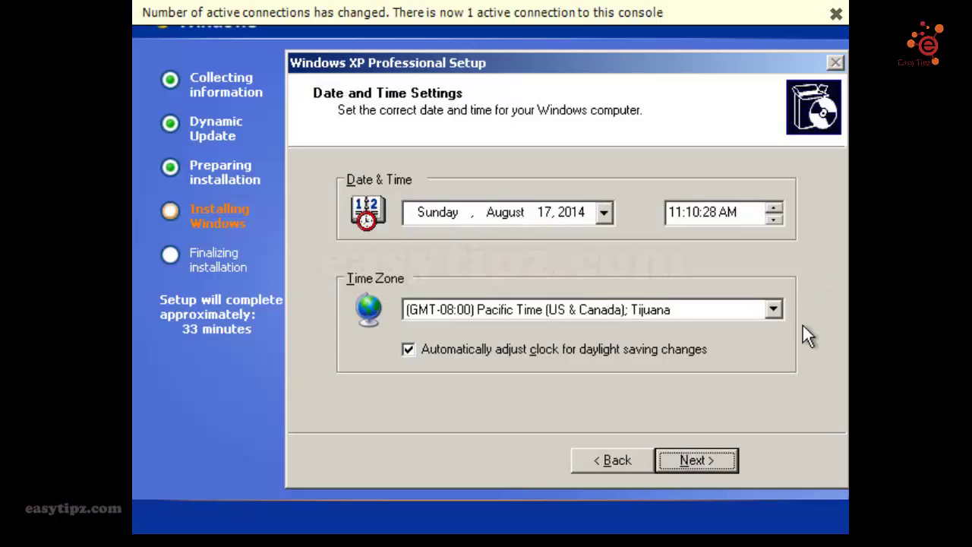
- Keep the shown date, time and Pacific Time zone and continue
{"action": "key", "text": "Return"}
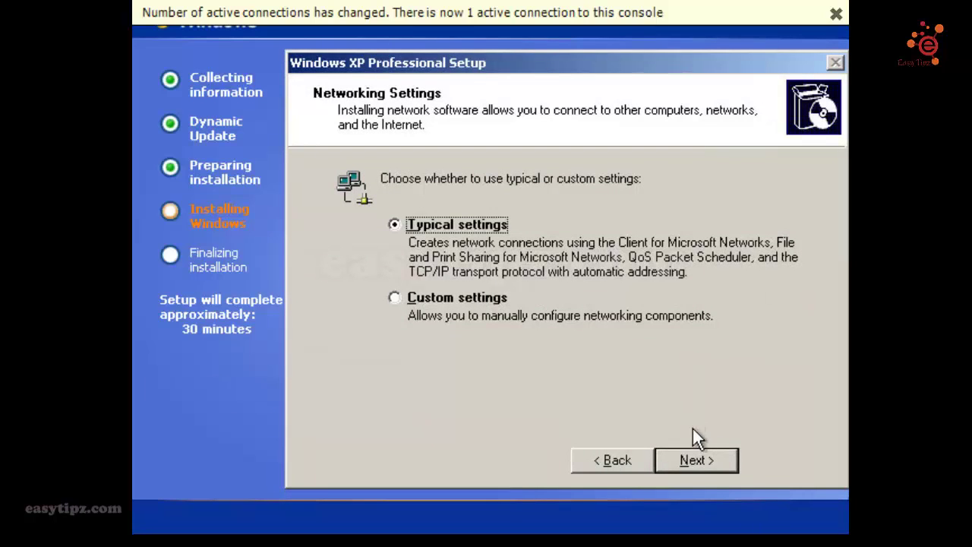
- Keep Typical networking settings and the default workgroup
{"action": "left_click", "coordinate": [713, 463]}
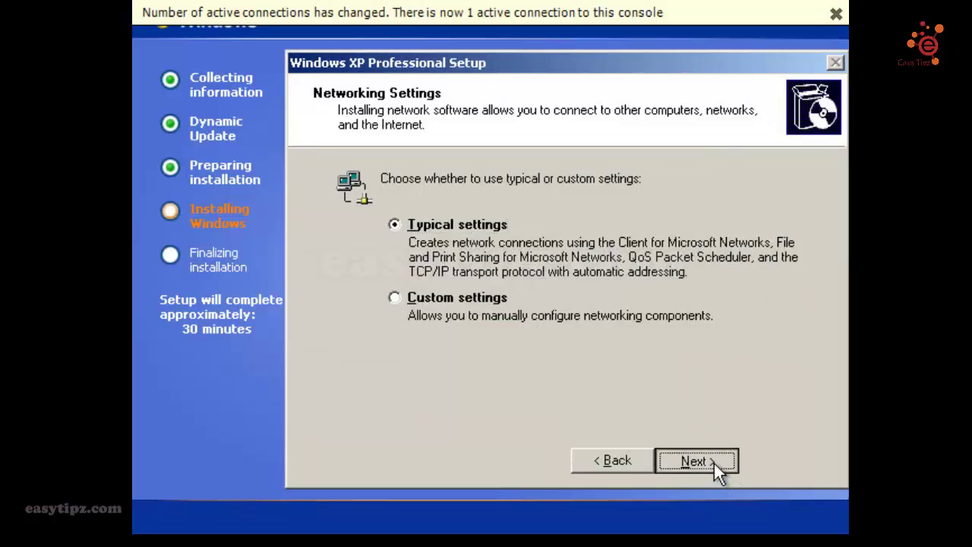
{"action": "left_click", "coordinate": [713, 463]}
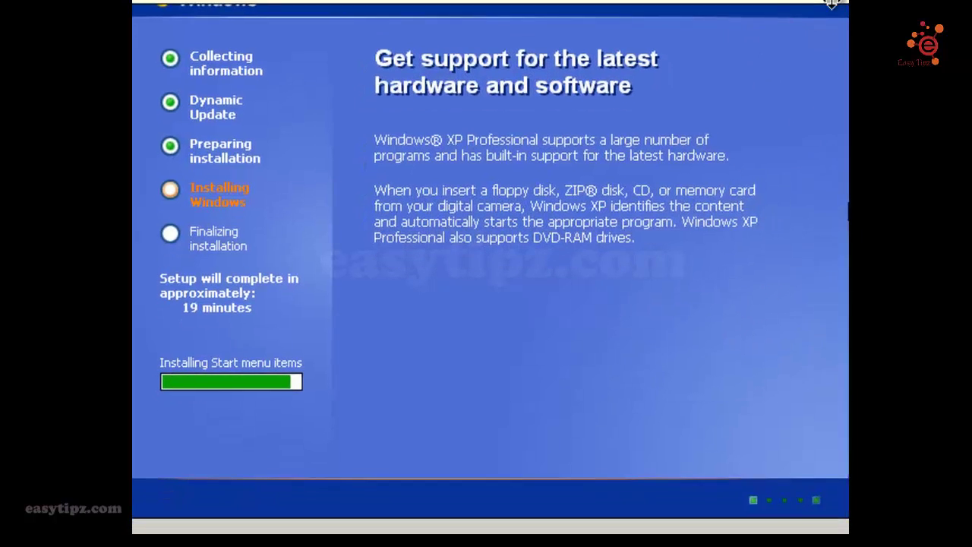
- Close the console connections notification bar and let setup finish
{"action": "left_click", "coordinate": [833, 9]}
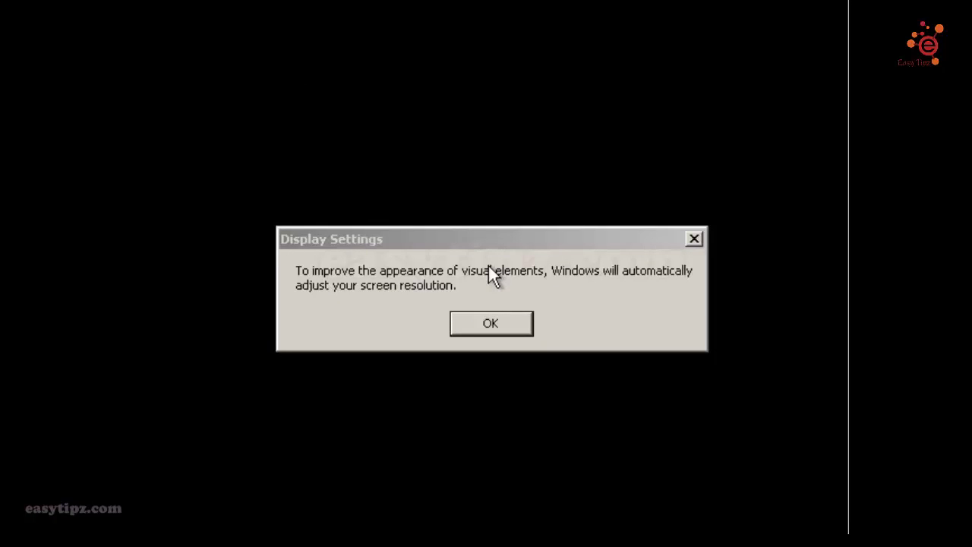
- Accept the automatic screen-resolution adjustment and keep the new resolution
{"action": "left_click", "coordinate": [504, 331]}
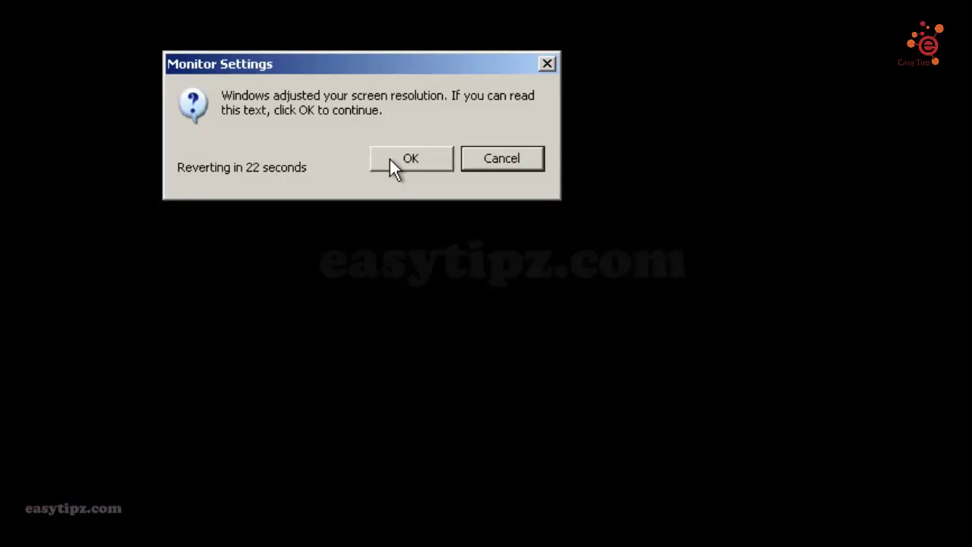
{"action": "left_click", "coordinate": [389, 159]}
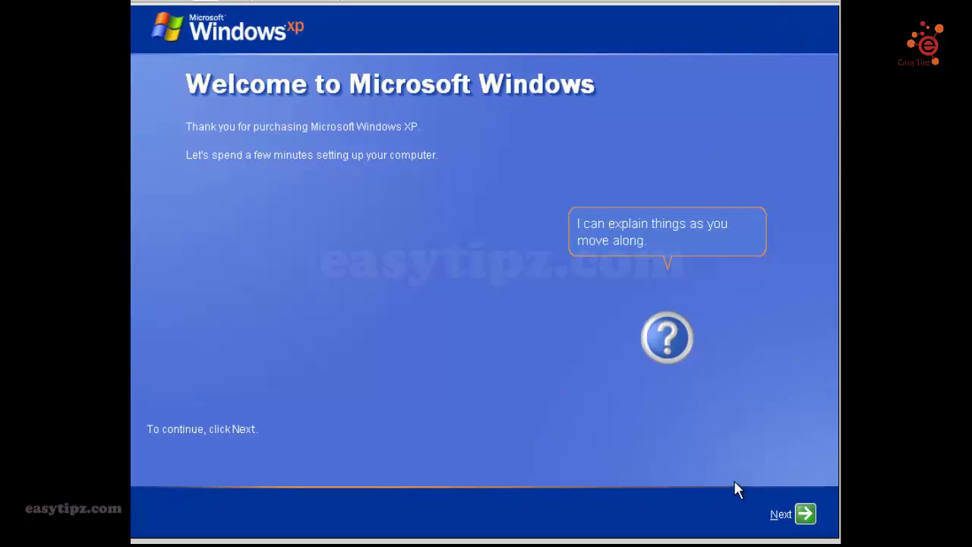
- Choose 'Not right now' for Automatic Updates, skip the internet check, and decline registration
{"action": "left_click", "coordinate": [804, 519]}
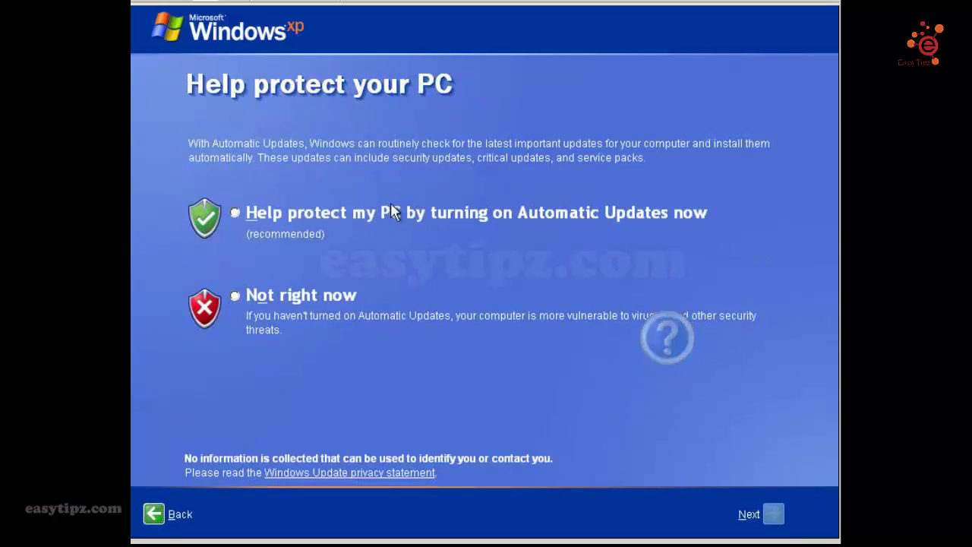
{"action": "left_click", "coordinate": [242, 299]}
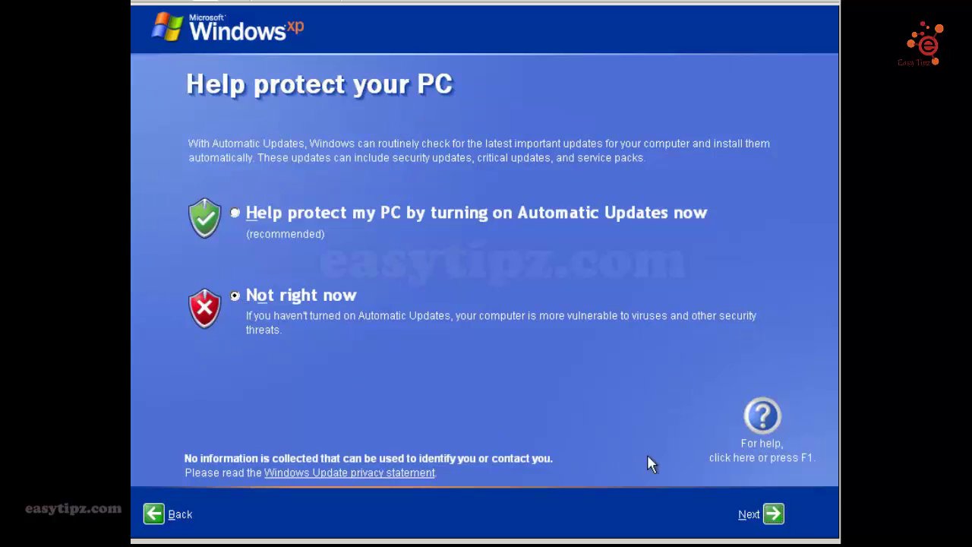
{"action": "left_click", "coordinate": [775, 515]}
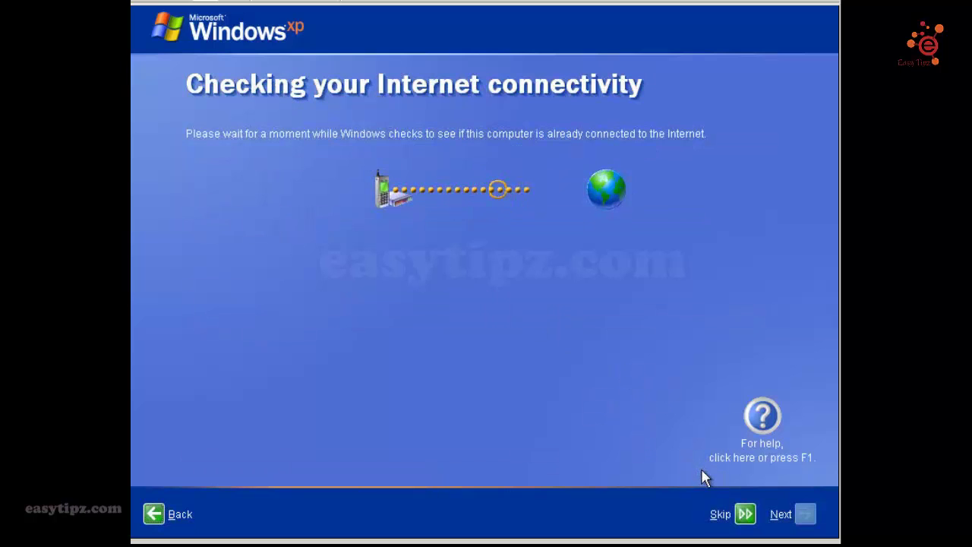
{"action": "left_click", "coordinate": [743, 515]}
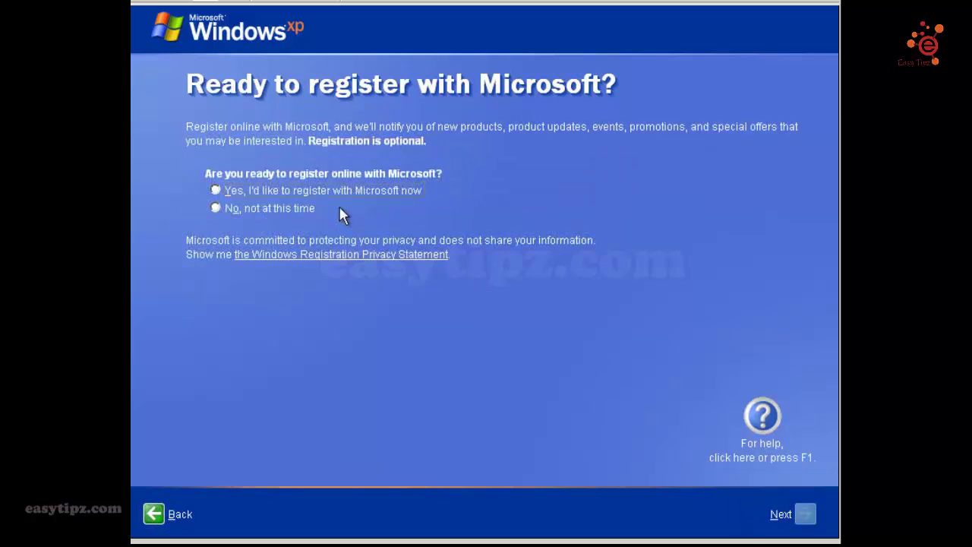
{"action": "left_click", "coordinate": [284, 211]}
{"action": "left_click", "coordinate": [798, 517]}
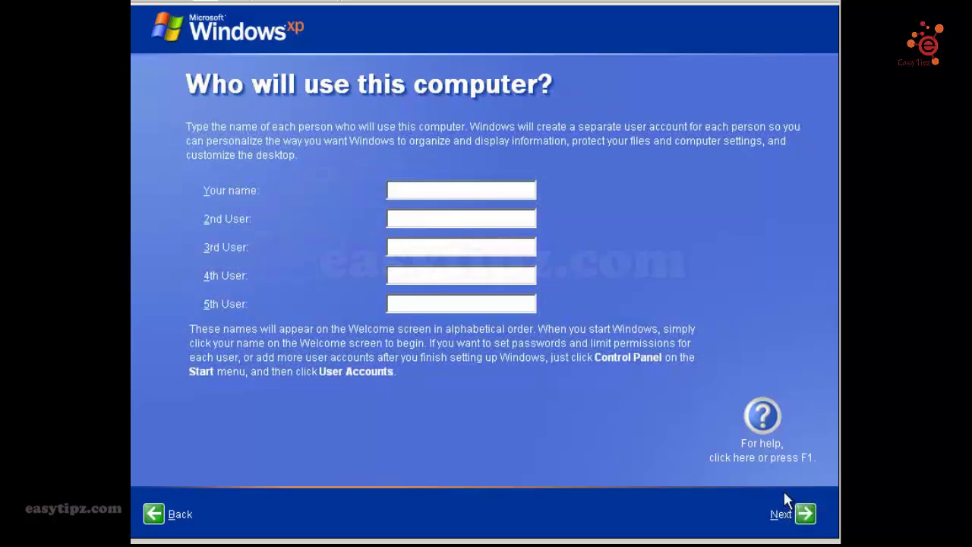
- Name the user account 'username' and finish setup to reach the Windows XP desktop
{"action": "type", "text": "username"}
{"action": "key", "text": "Tab"}
{"action": "left_click", "coordinate": [802, 514]}
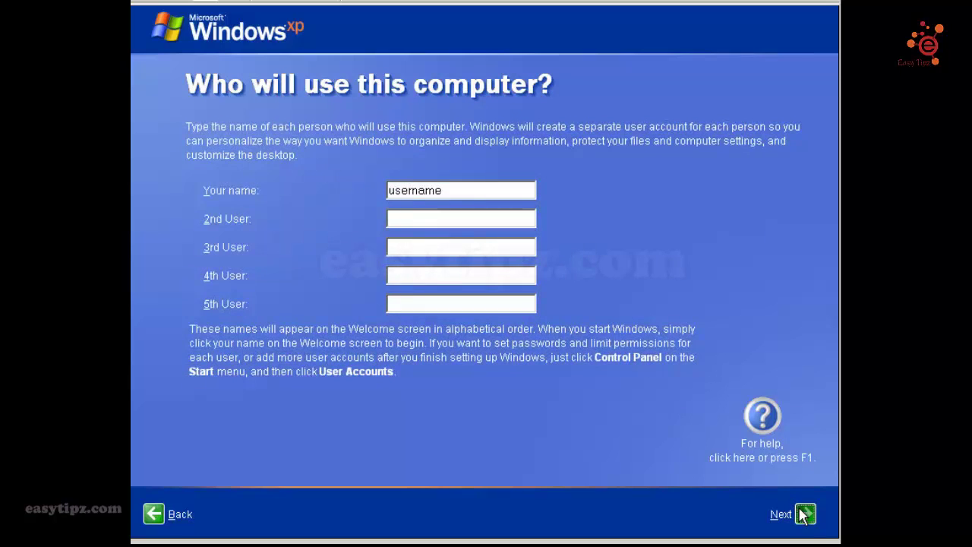
{"action": "left_click", "coordinate": [804, 515]}
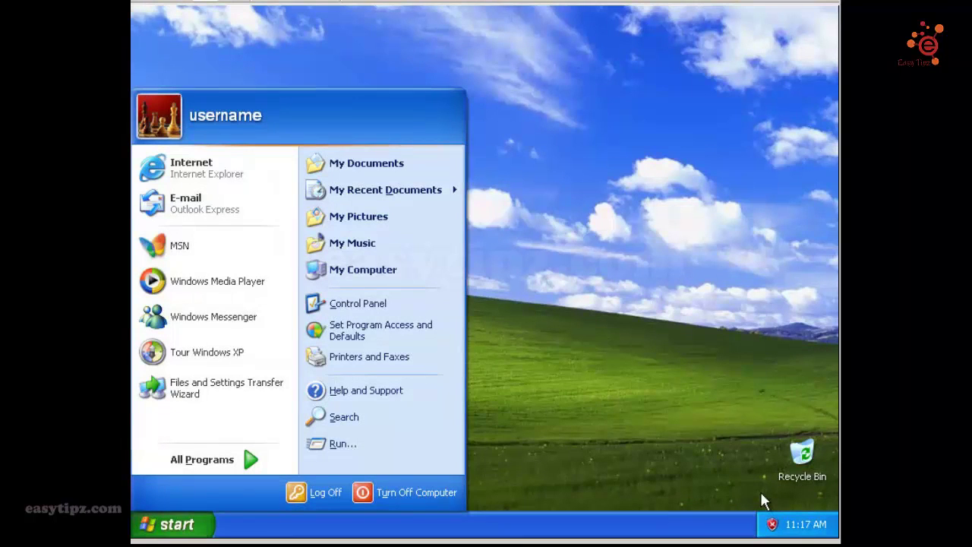
- Create a desktop text file with the default name 'New Text Document', then bring up the Start menu
{"action": "left_click", "coordinate": [720, 388]}
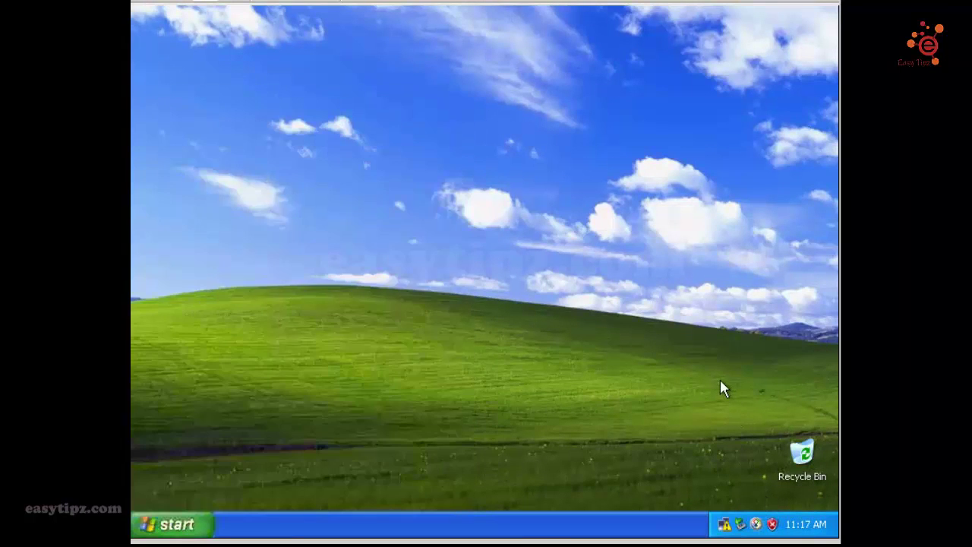
{"action": "right_click", "coordinate": [520, 342]}
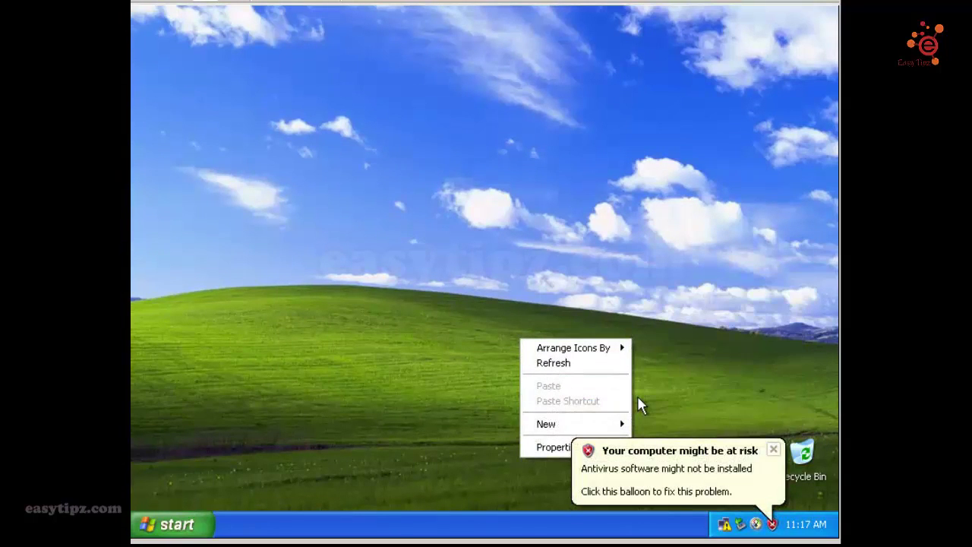
{"action": "mouse_move", "coordinate": [624, 423]}
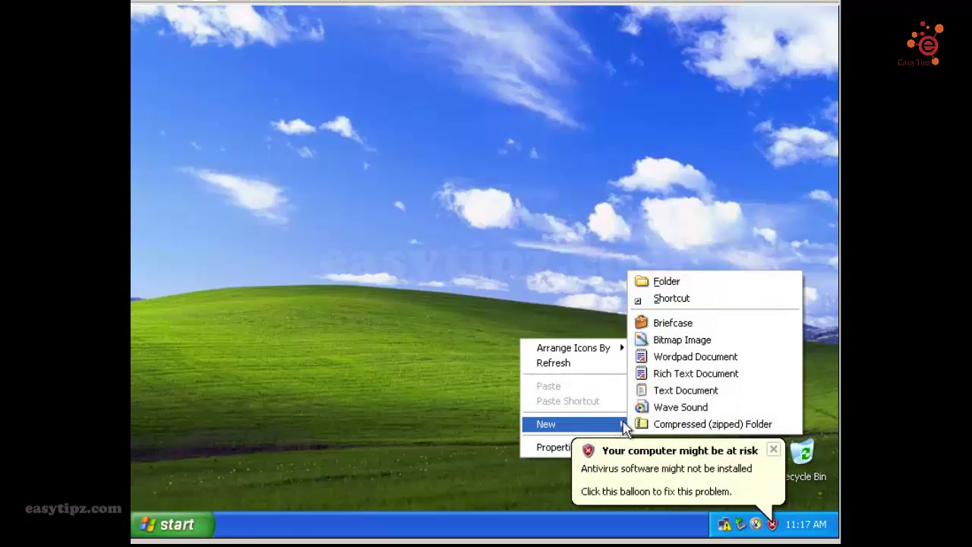
{"action": "left_click", "coordinate": [670, 391]}
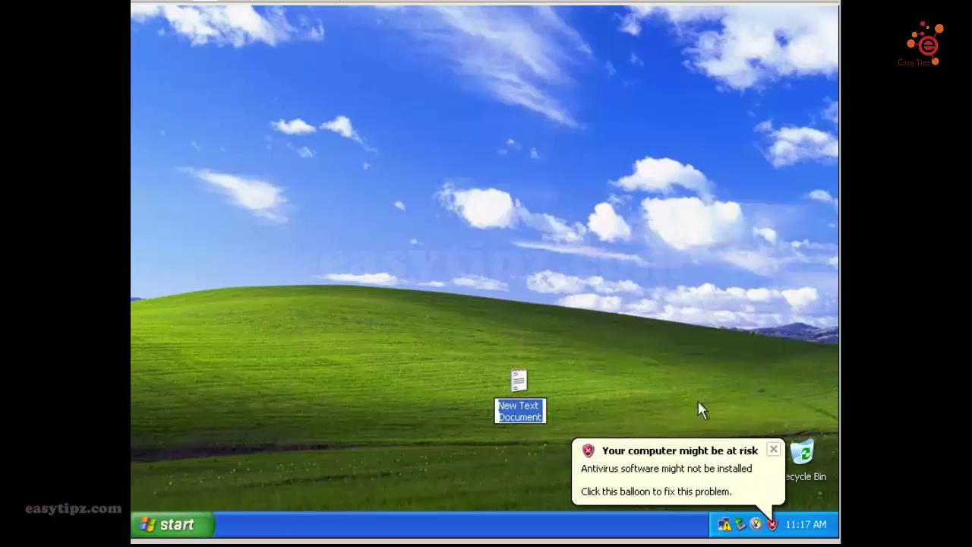
{"action": "left_click", "coordinate": [772, 450]}
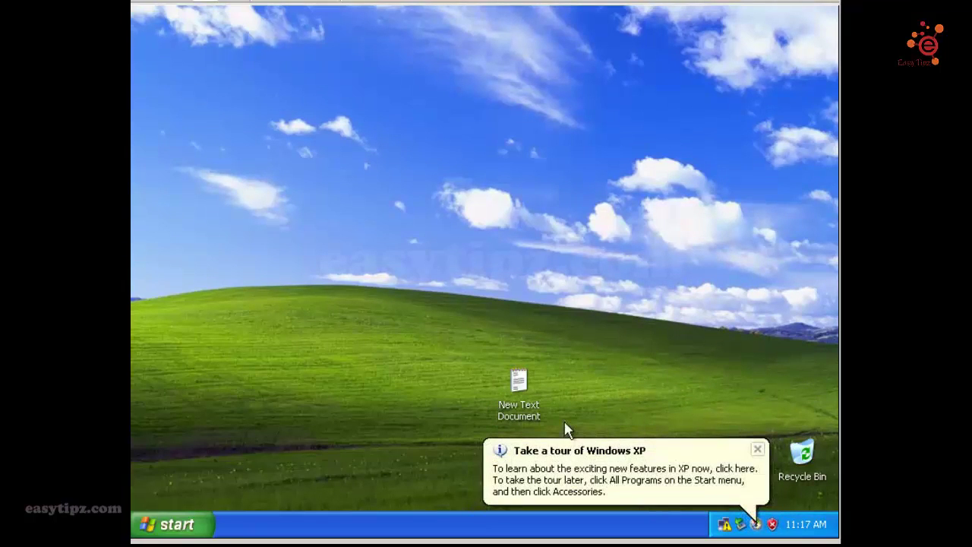
{"action": "key", "text": "n"}
{"action": "left_click", "coordinate": [581, 434]}
{"action": "left_click", "coordinate": [211, 523]}
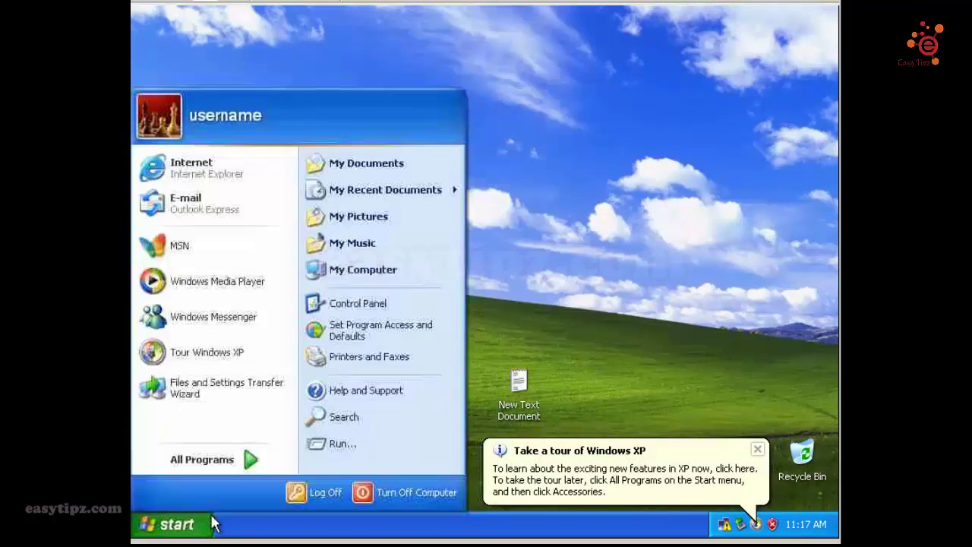
- Show My Computer's system properties, confirming Windows XP Professional Service Pack 3
{"action": "right_click", "coordinate": [398, 266]}
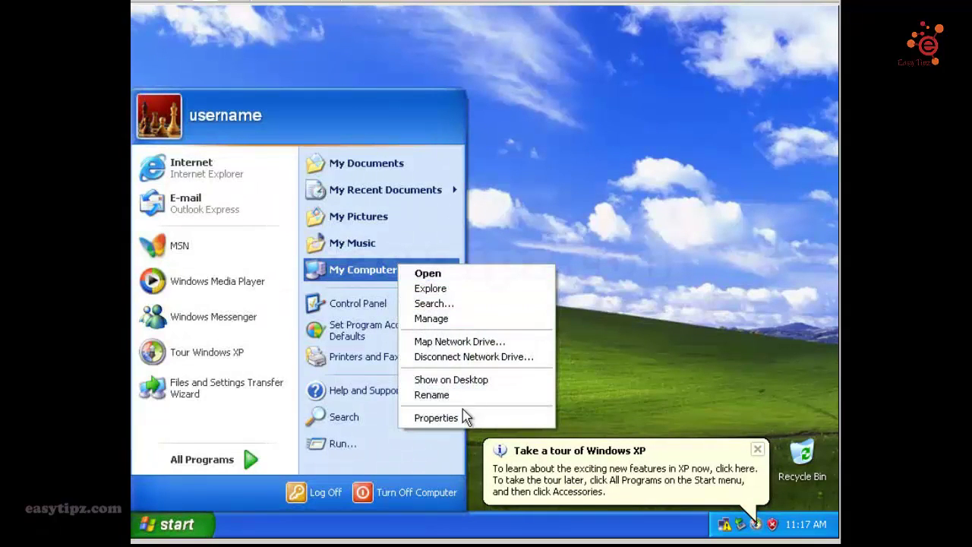
{"action": "left_click", "coordinate": [439, 426]}
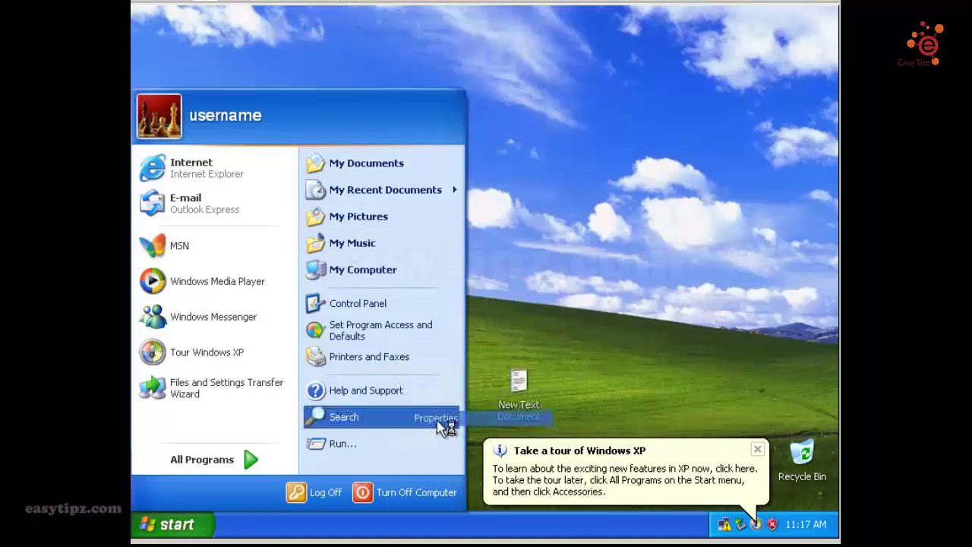